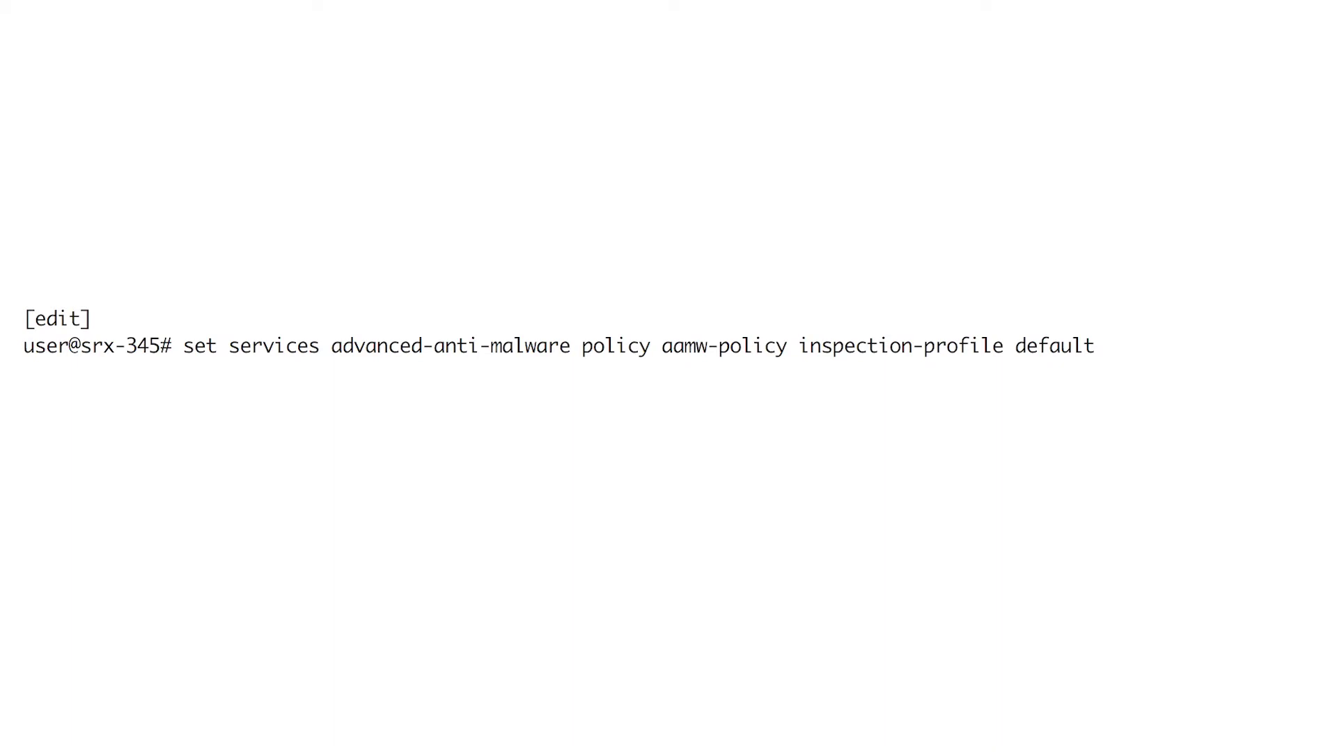
Apply the default inspection profile to the anti-malware policy aamw-policy.
key("Return")
type("set services advanced-anti-malware policy aamw-policy http action permit")
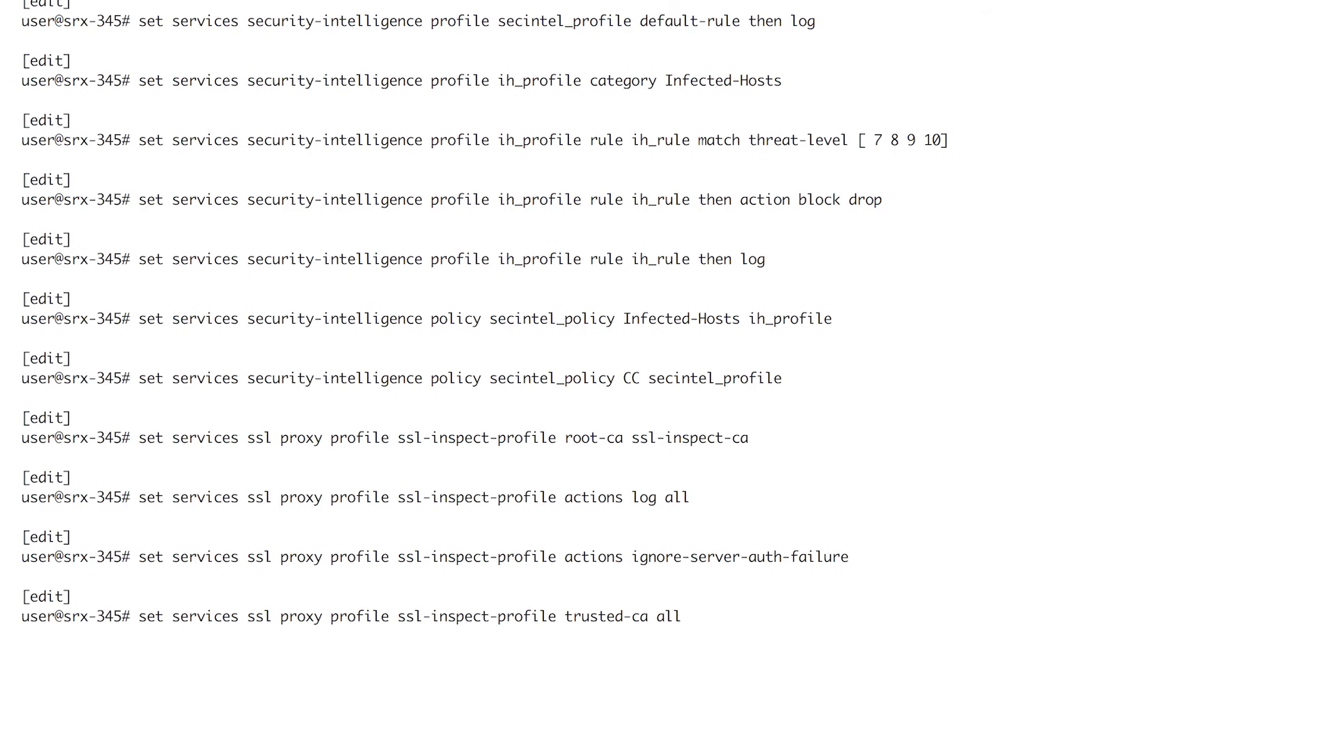
type("set securi")
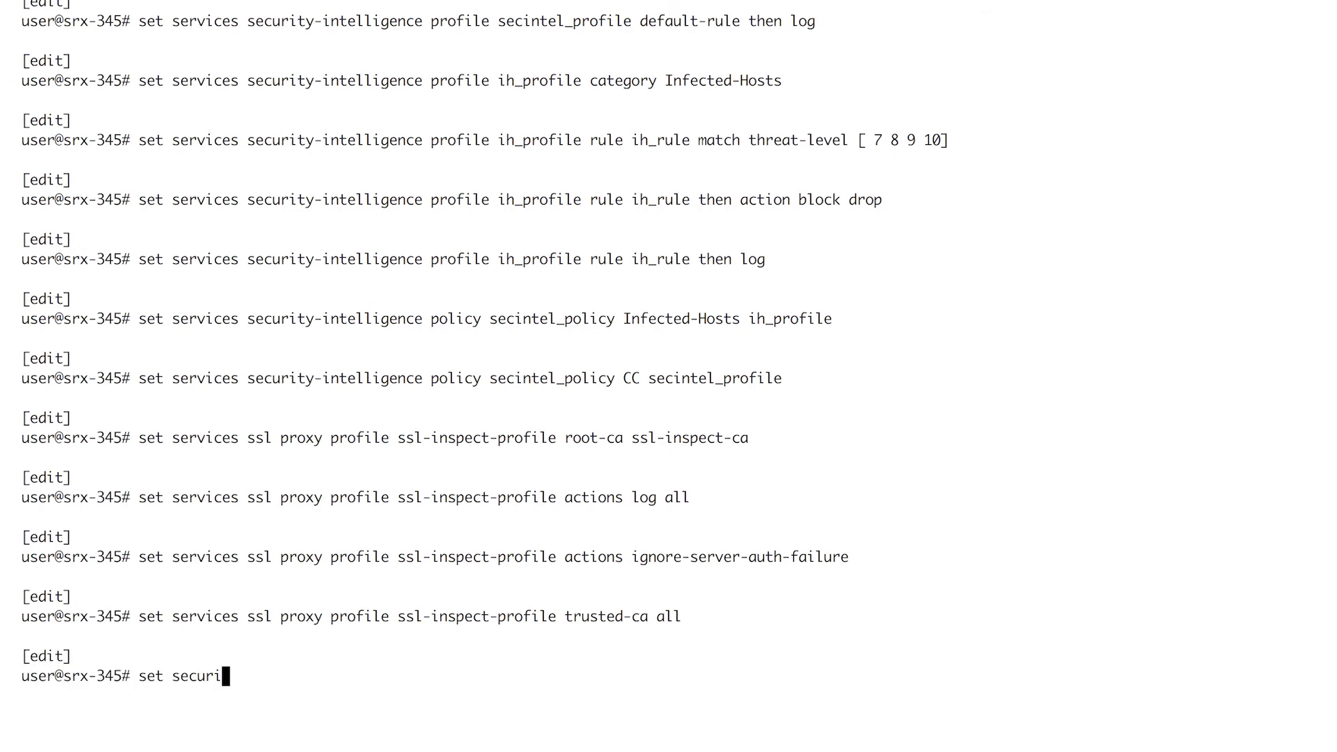
type("ty policies from-zone trust to-zone untrust policy 1 match source-address any")
Make trust-to-untrust policy 1 match any source address, destination address and application.
key("Return")
type("set security policies from-zone trust to-zone untrust policy 1 match destination-address any")
key("Return")
type("set security policies from-zone trust to-zone untrust policy 1 match application any")
key("Return")
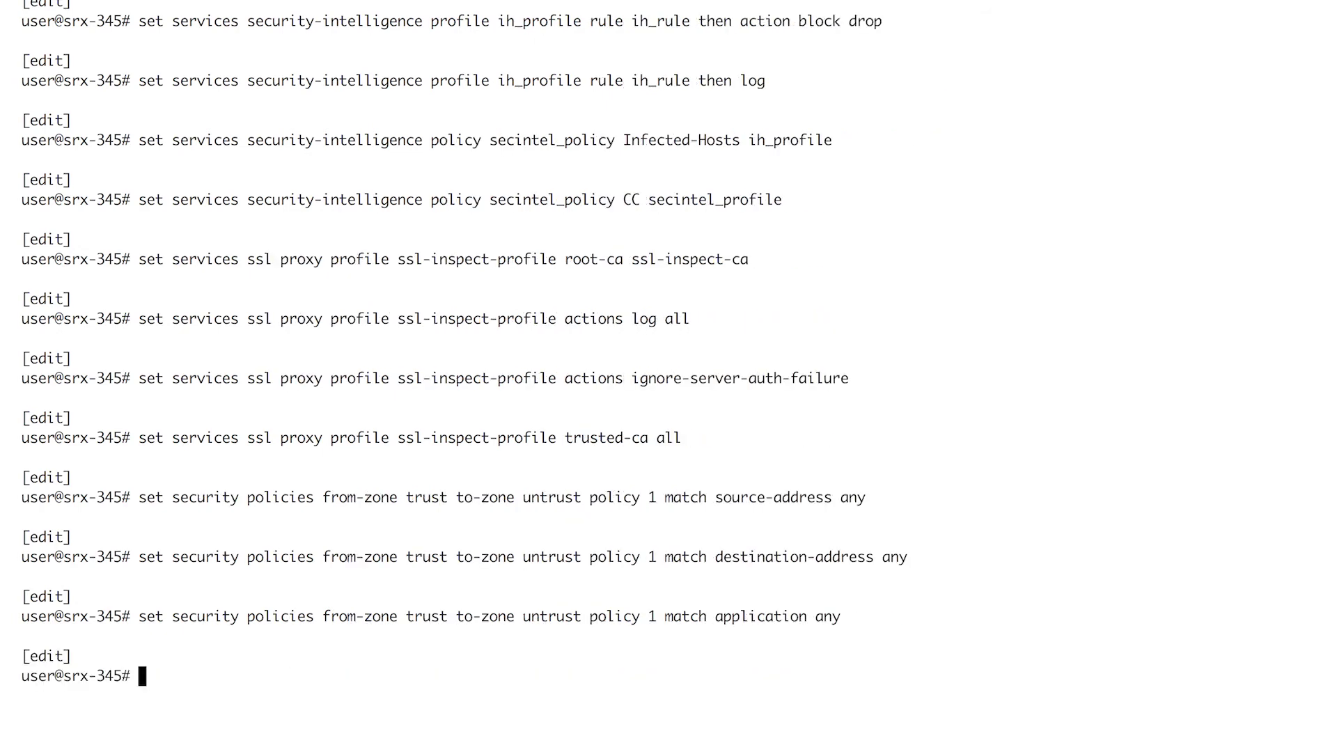
type("set security policies from-zone trust to-zone untrust policy 1 then permit application-services ssl-proxy profile-name ssl-inspe")
Permit policy 1 traffic with SSL proxy, anti-malware and security-intelligence application services.
key("Return")
type("set security policies from-zone trust to-zone untrust policy 1 then permit application-services advanced-anti-malware")
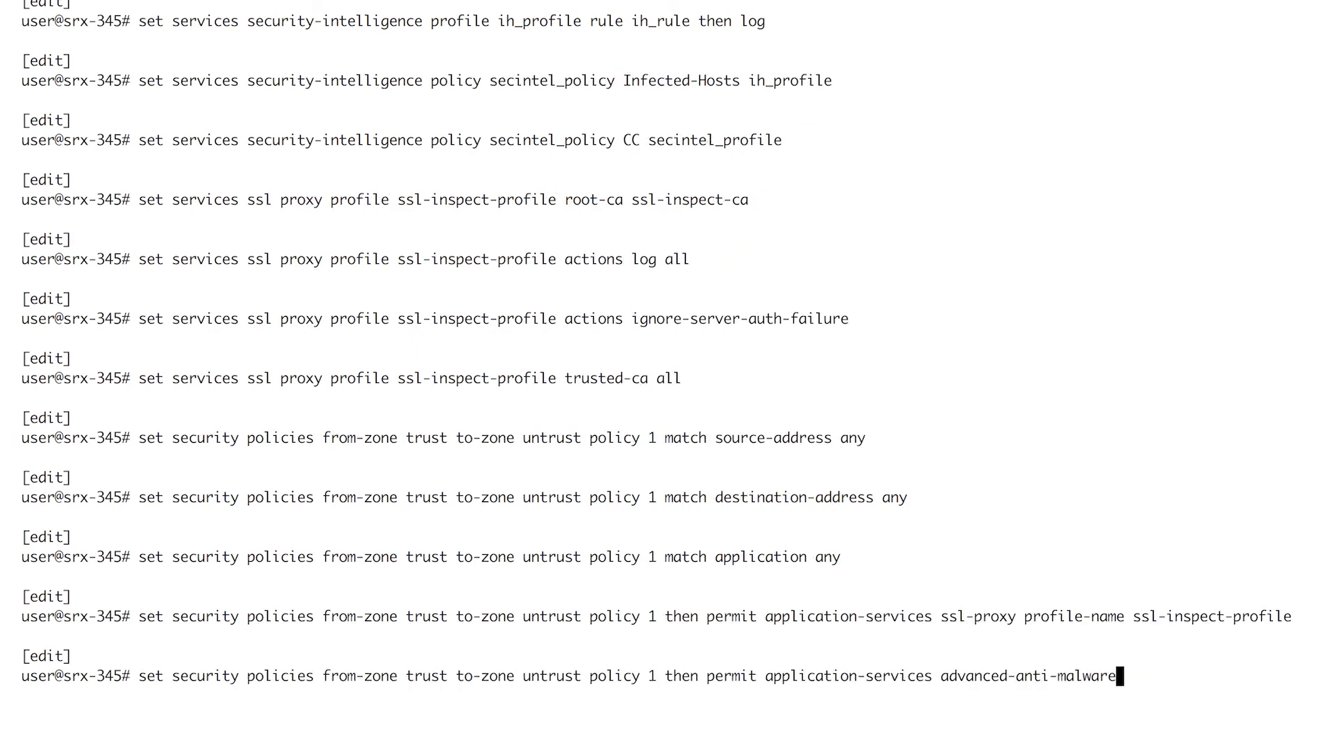
type("-policy aamw-policy")
key("Return")
type("set security policies from-zone trust to-zone untrust policy 1 then permit application-services security-intelligence-policy secintel_policy")
key("Return")
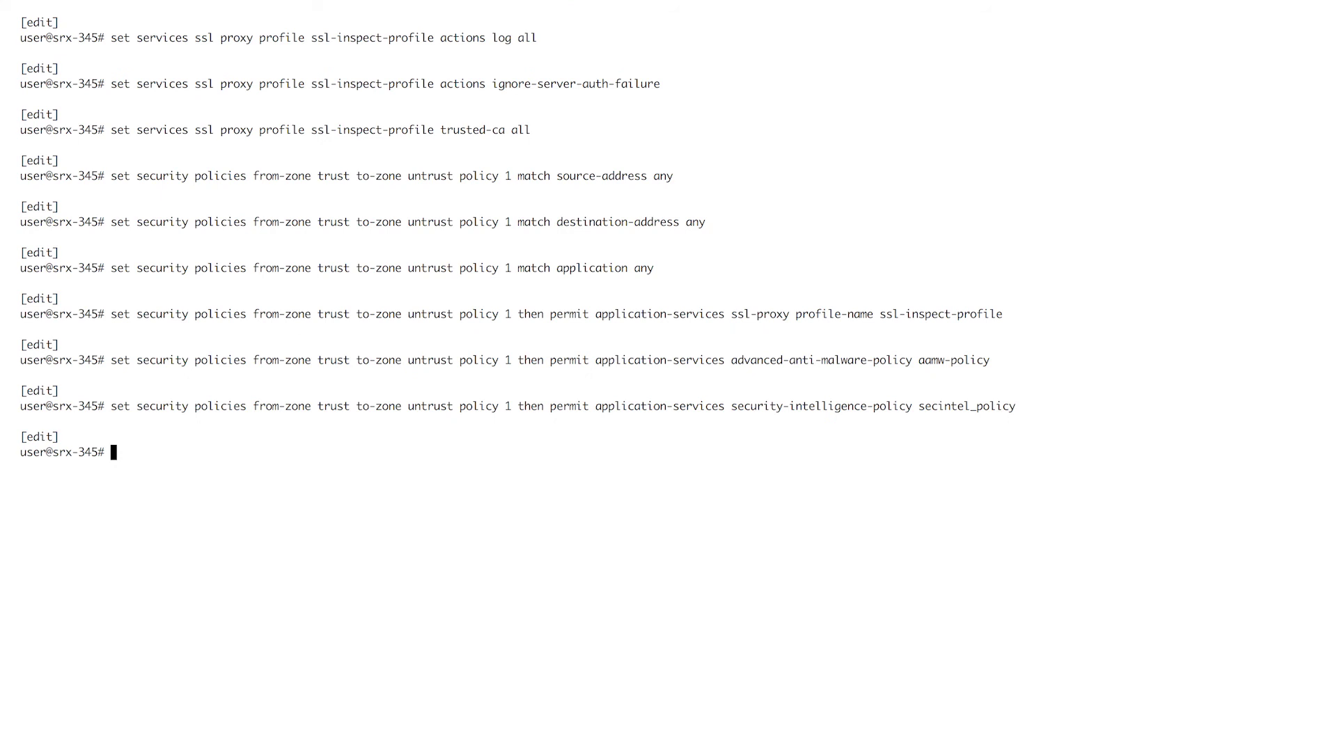
type("run request security pki generate-key-pair certi")
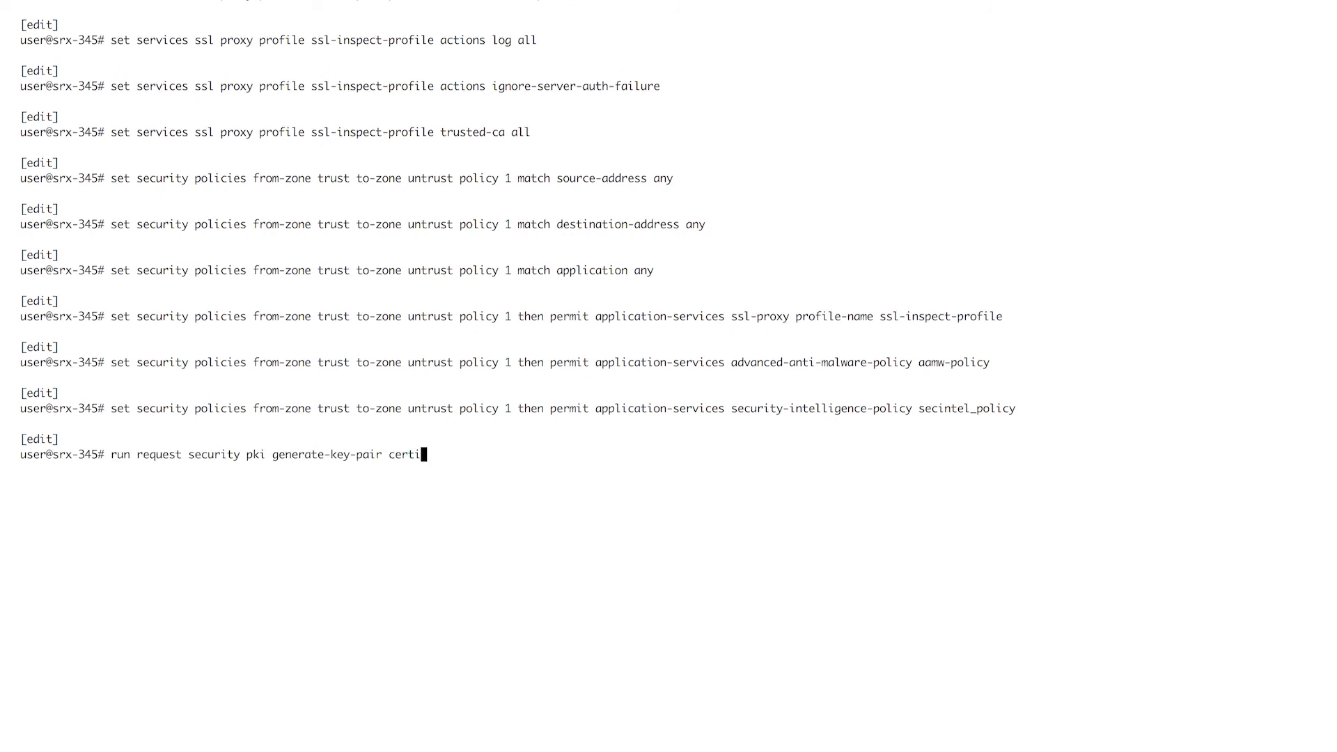
type("ficate-id ssl-inspect-ca size 2048 type rsa")
Generate a 2048-bit RSA key pair for ssl-inspect-ca.
key("Return")
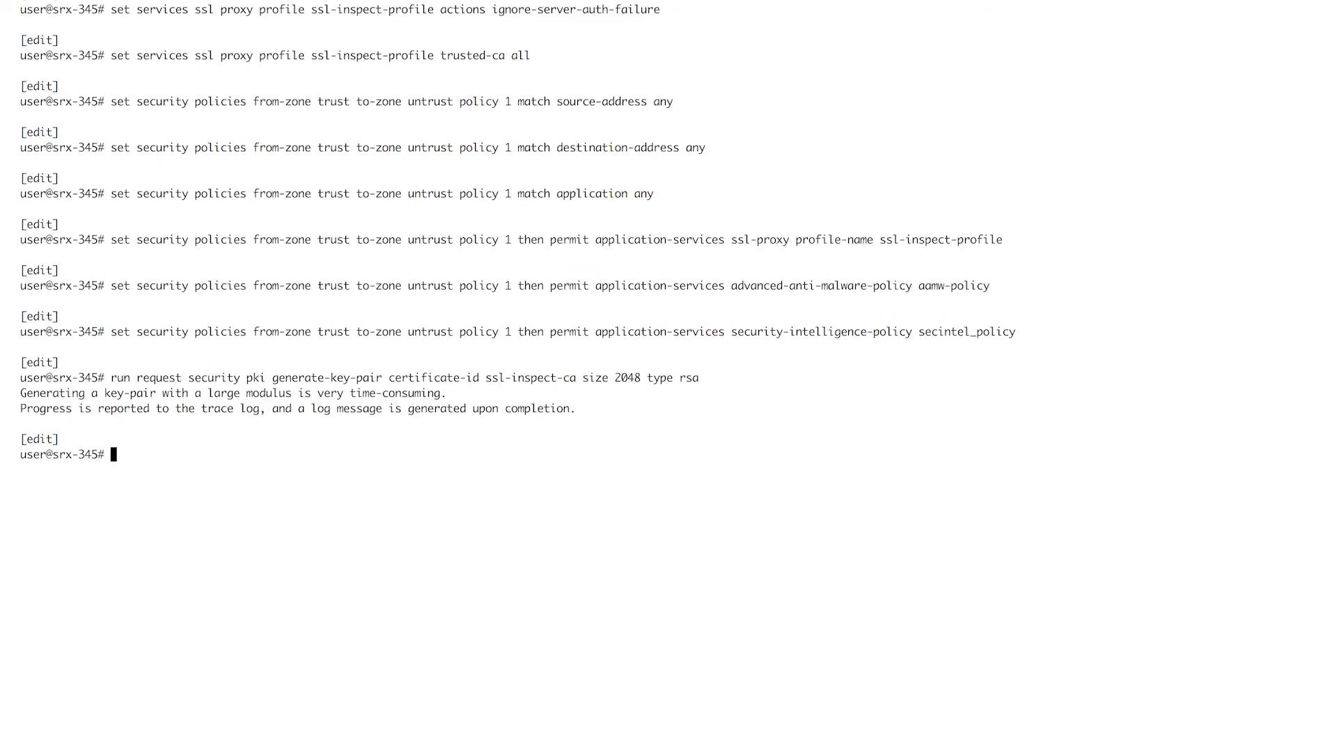
type("run request security pki local-certificate generate-self-signed certificate-id ssl-inspect-ca domain-name www.juniper.net subject")
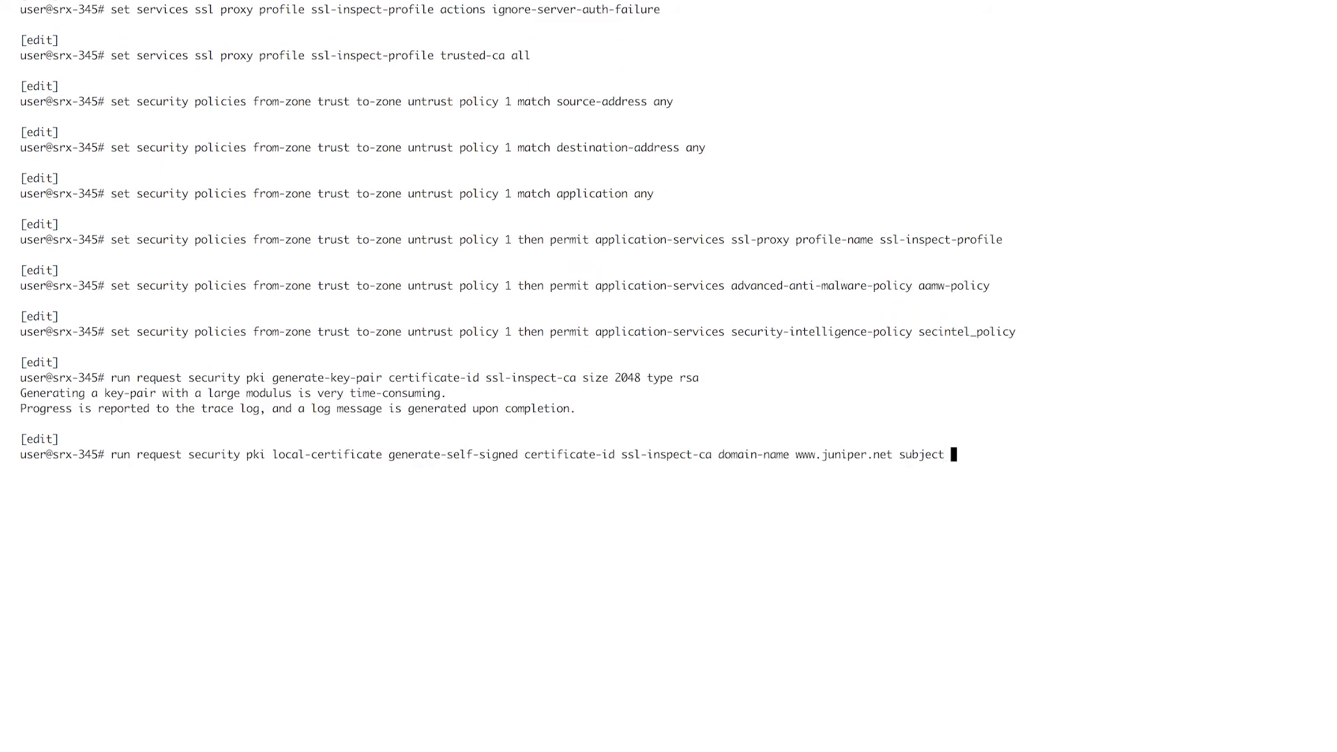
type(" \"DC=juniper.net,")
type("CN=www.juniper.net,")
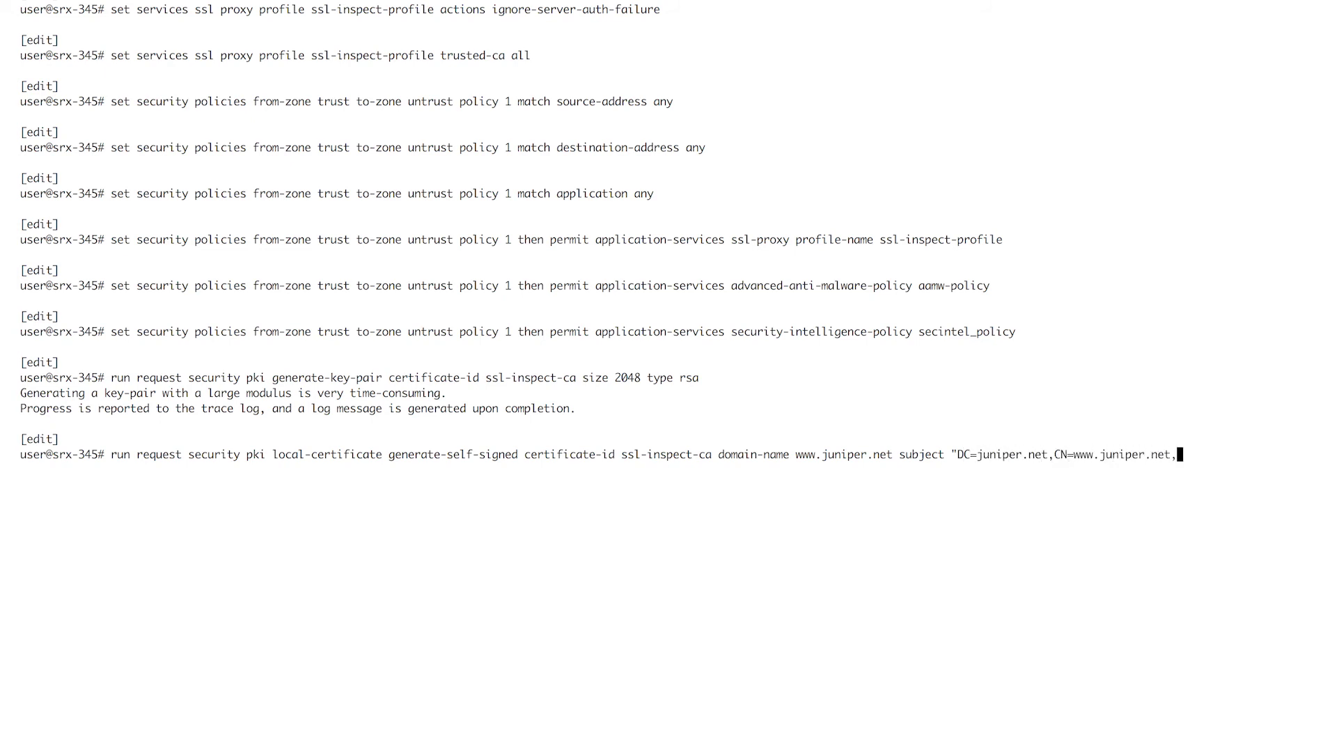
type("OU=IT,O=JuniperNetworks,")
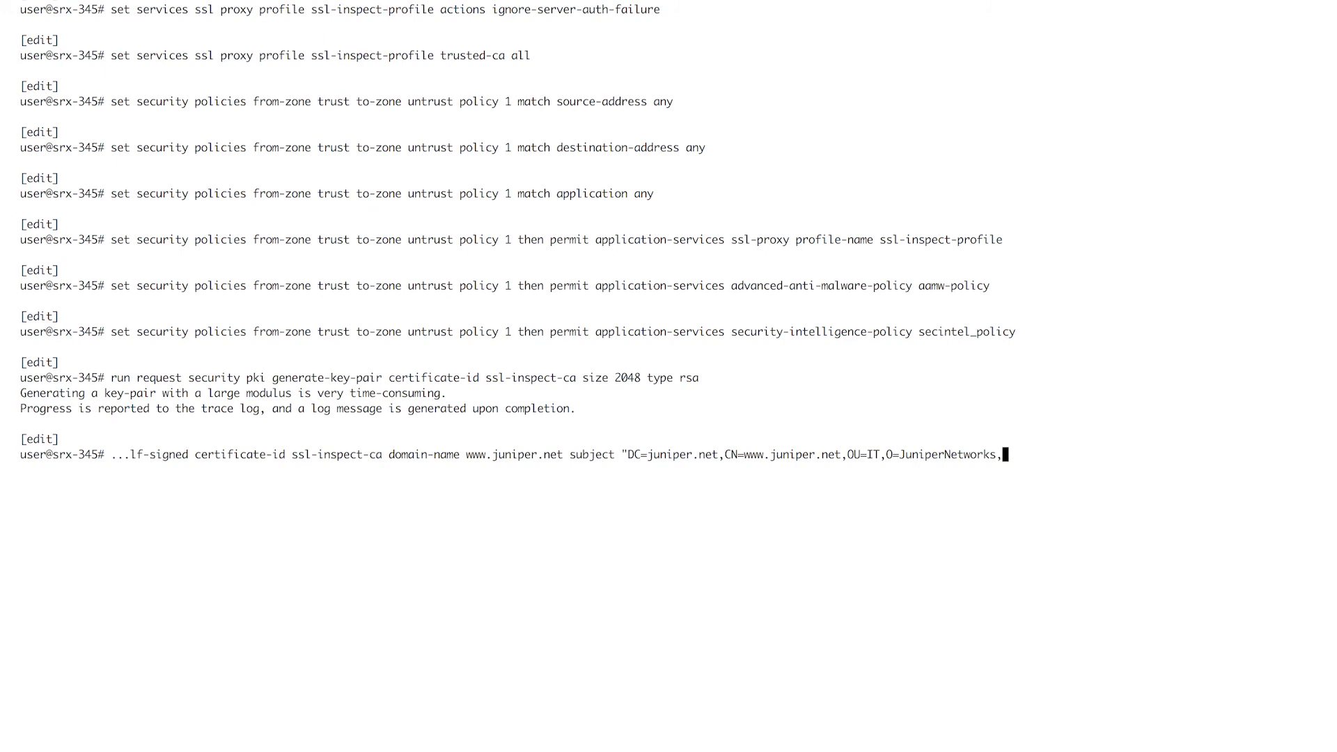
type("L=Sunnyvale,")
type("ST=CA,C=US\"")
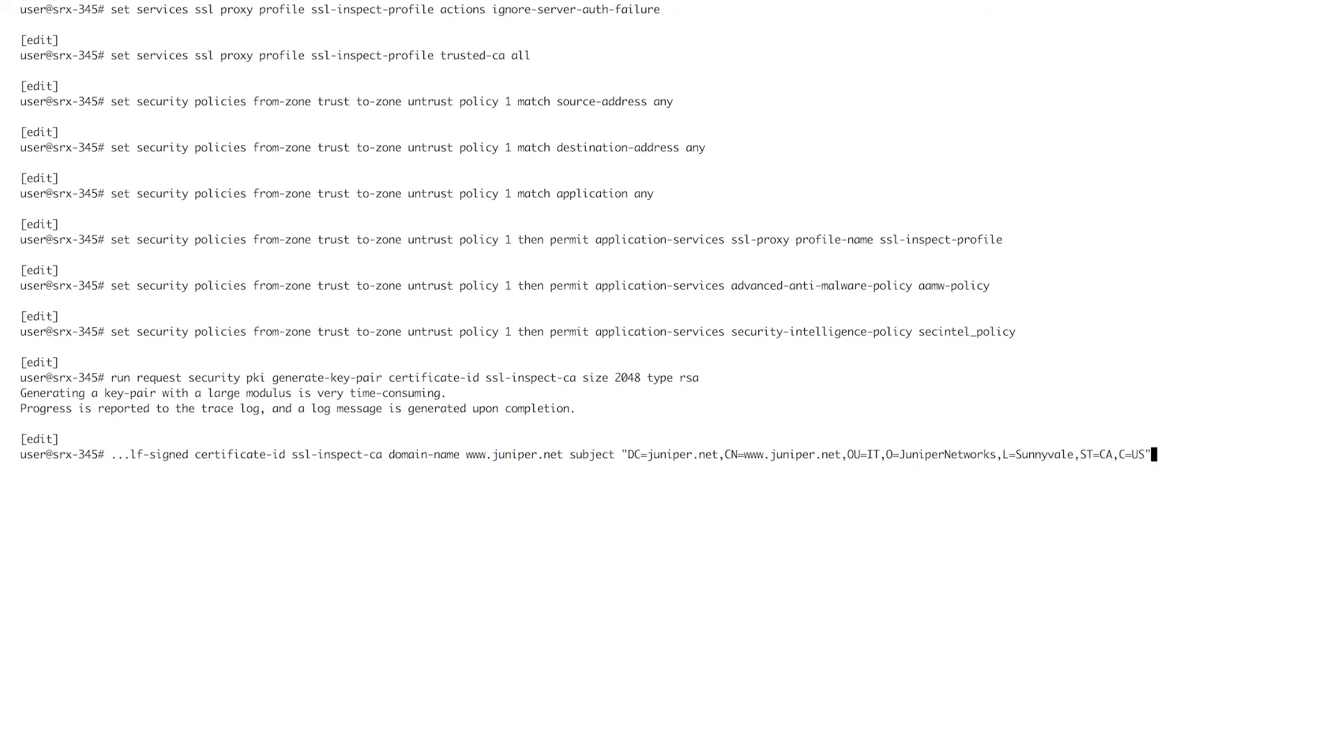
type(" email security-admin@example.com")
Generate the self-signed ssl-inspect-ca local certificate with its subject and email.
key("Return")
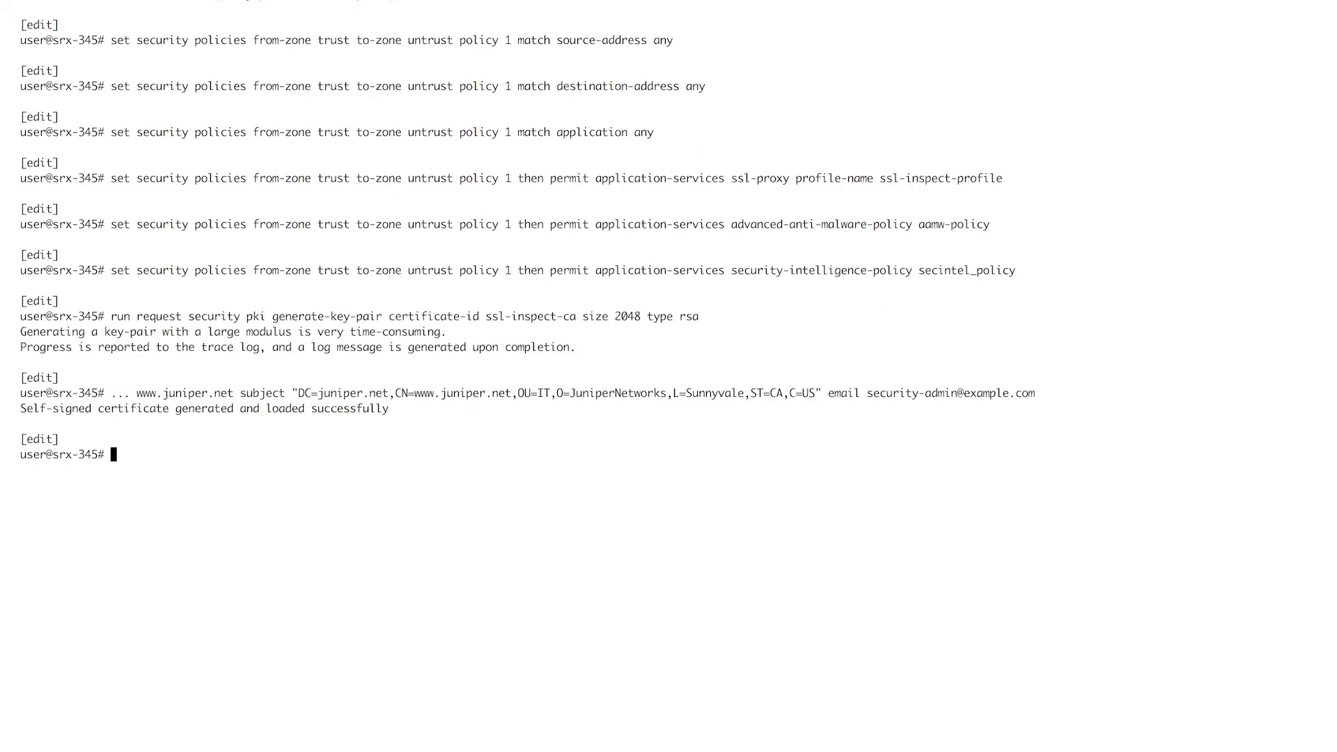
type("run request security pki ca-certificate ca-profile-group load ca-group-name trusted-ca-* filename default")
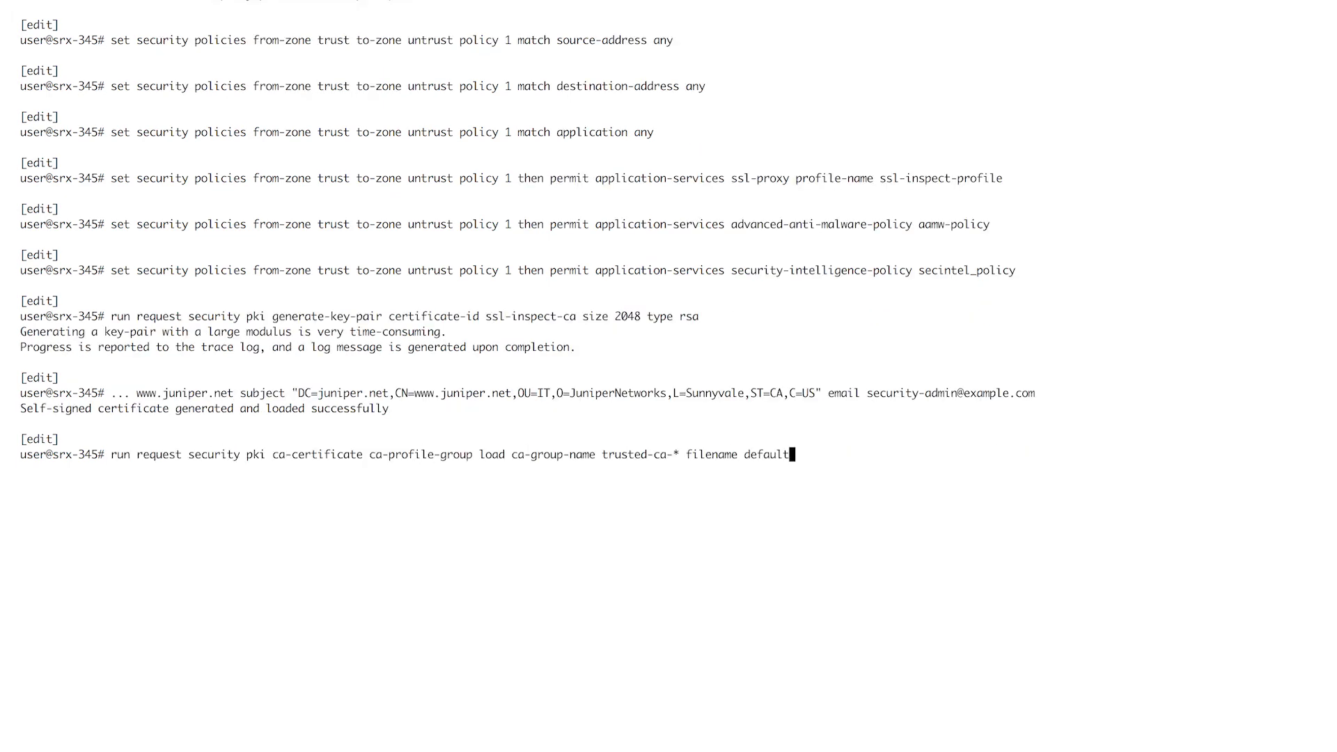